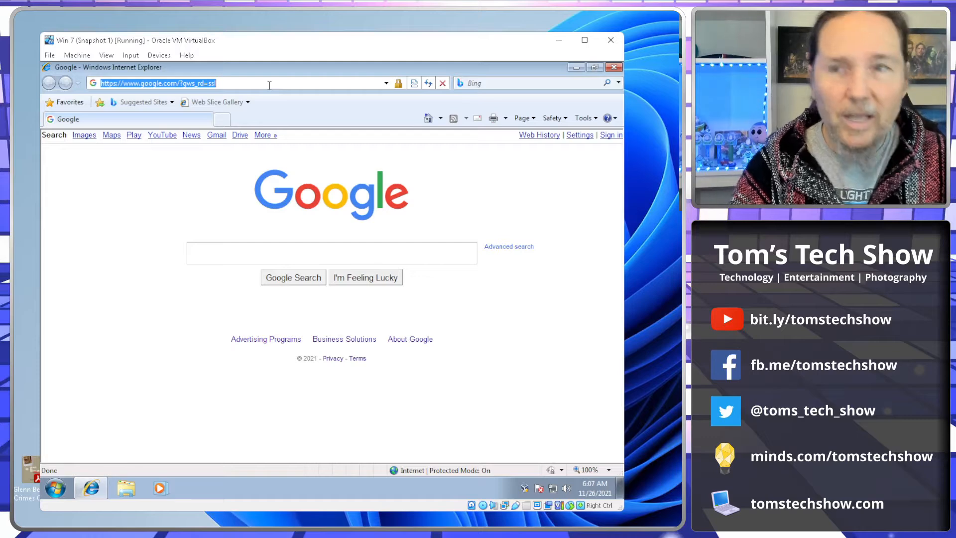
pyautogui.write('www.')
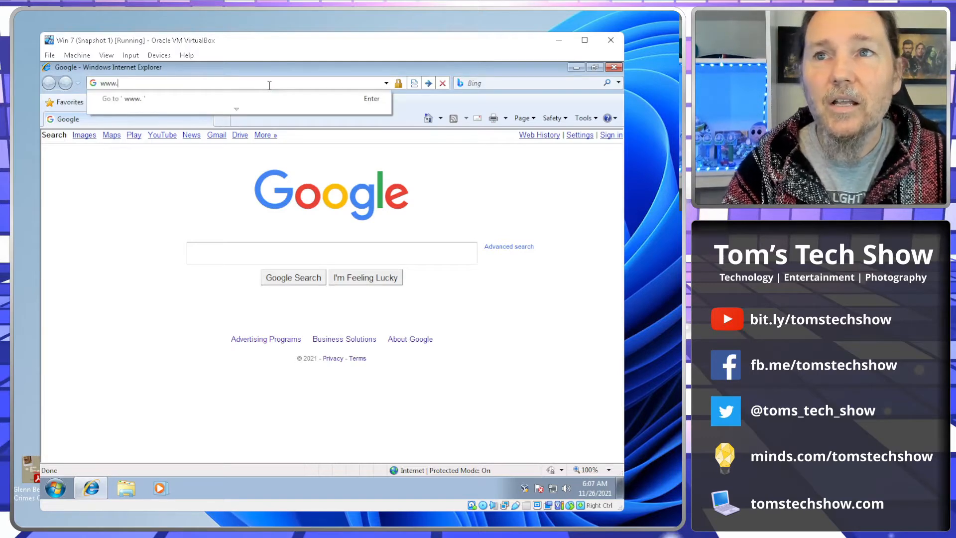
pyautogui.write('tom')
pyautogui.press('Down')
pyautogui.press('Down')
pyautogui.press('Down')
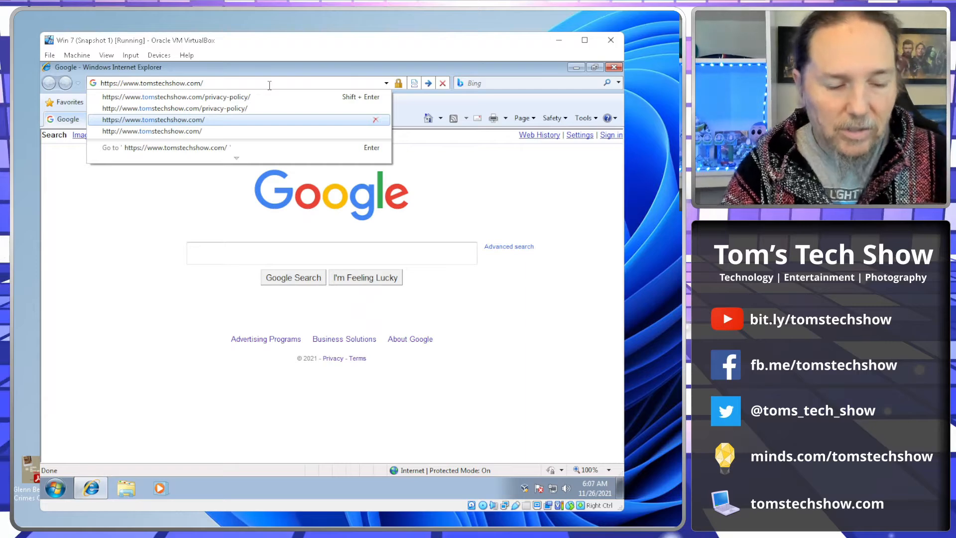
pyautogui.write('win7f')
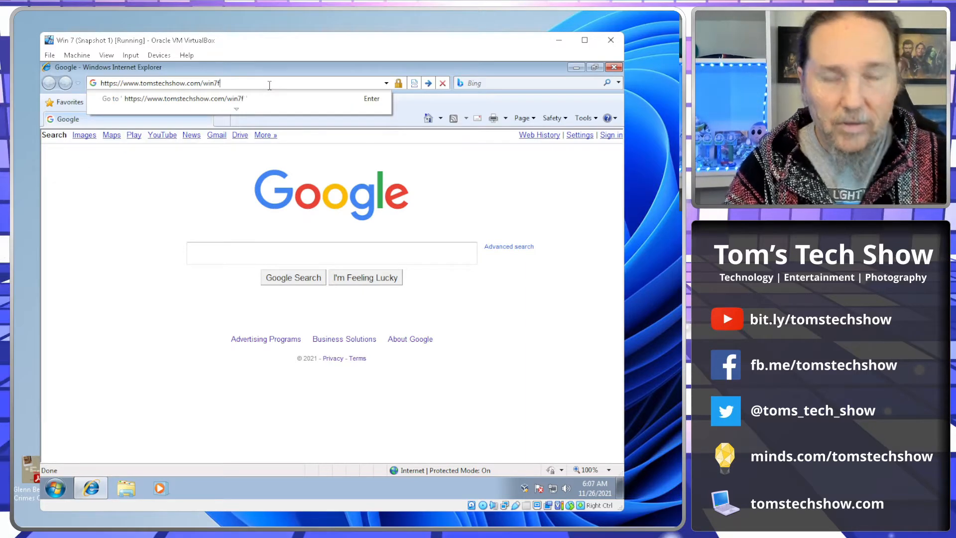
pyautogui.write('ix.htmnl')
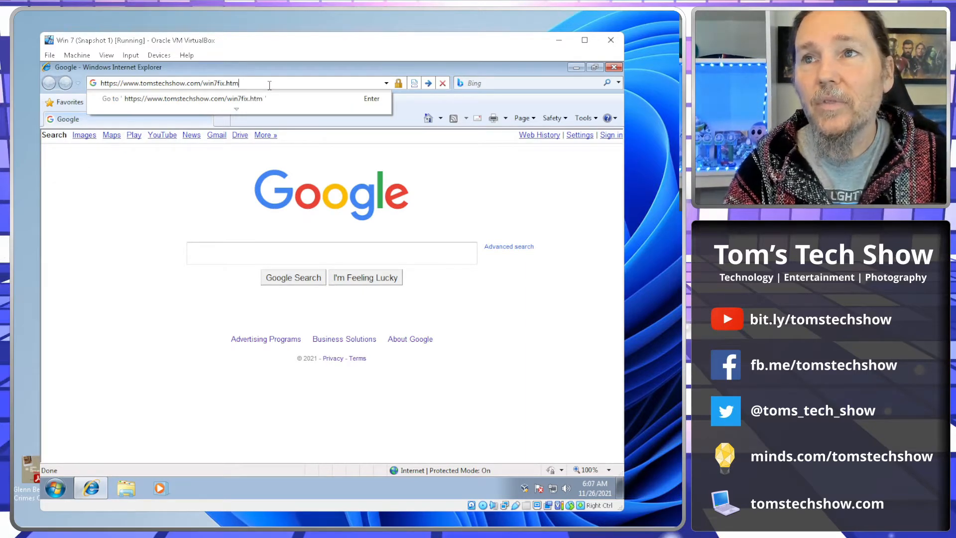
pyautogui.press('Return')
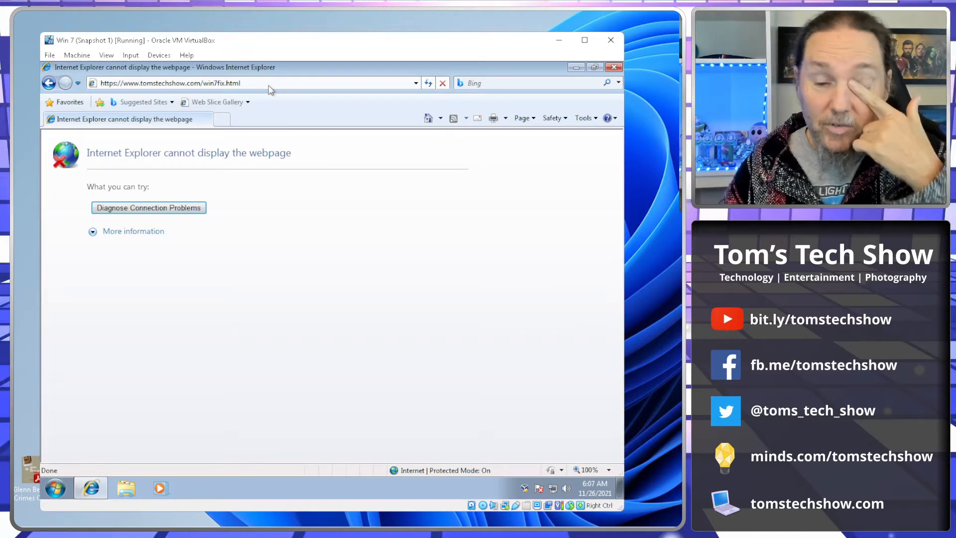
# Step: Search the web for chrome from the browser's search box
pyautogui.click(489, 84)
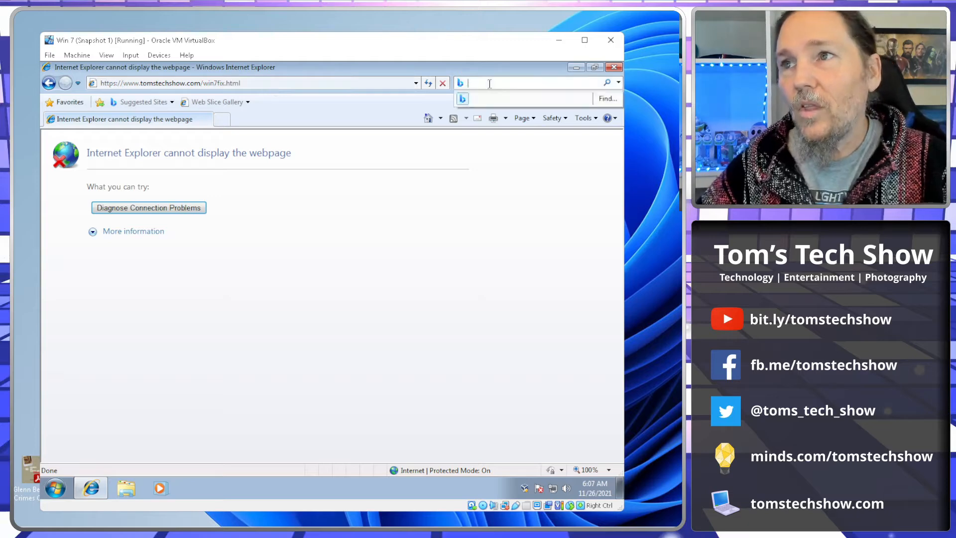
pyautogui.write('chrome')
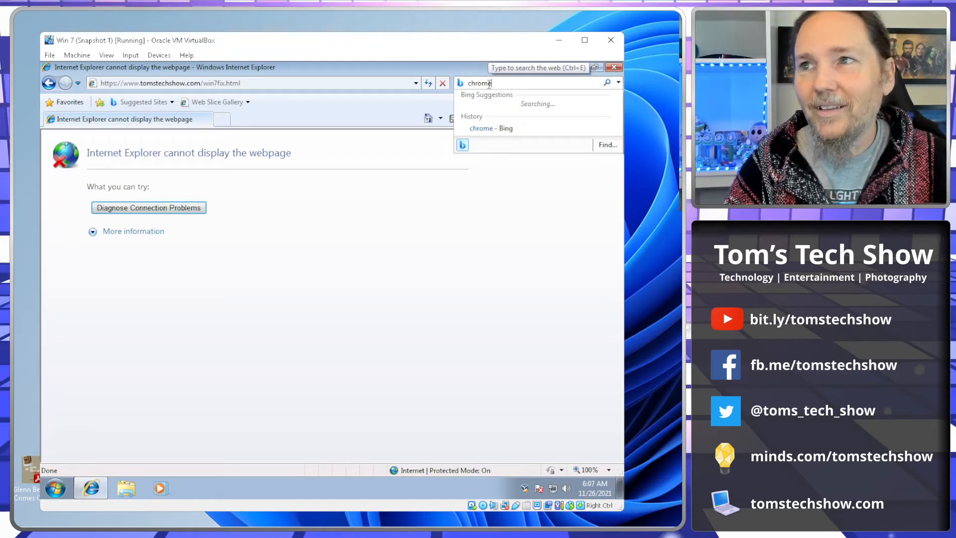
pyautogui.press('Return')
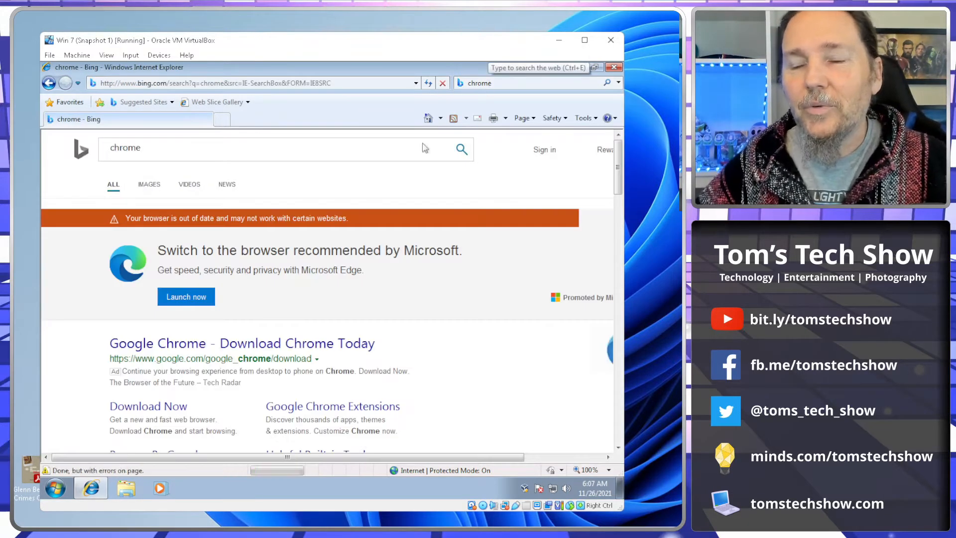
# Step: Download Google Chrome from the search result, run the installer, and allow it to make changes
pyautogui.click(152, 415)
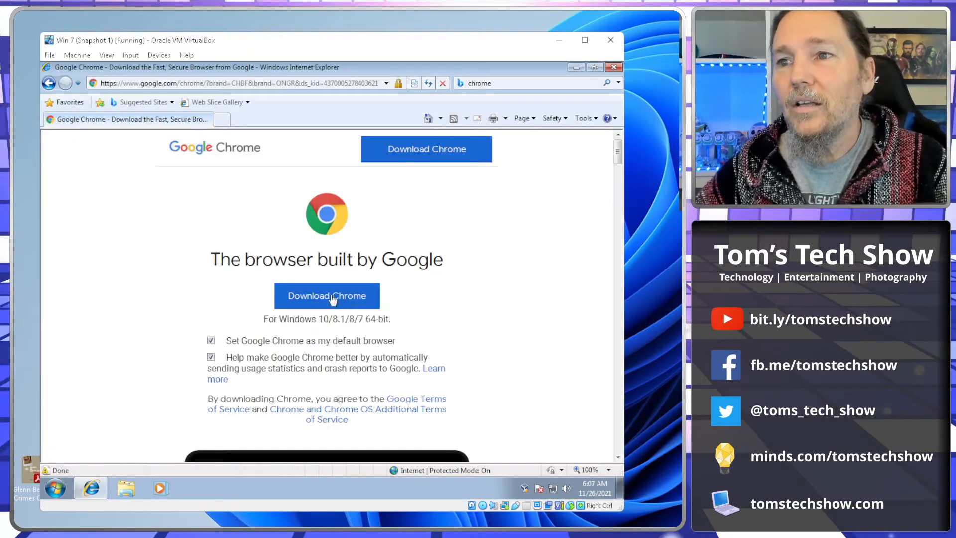
pyautogui.click(313, 279)
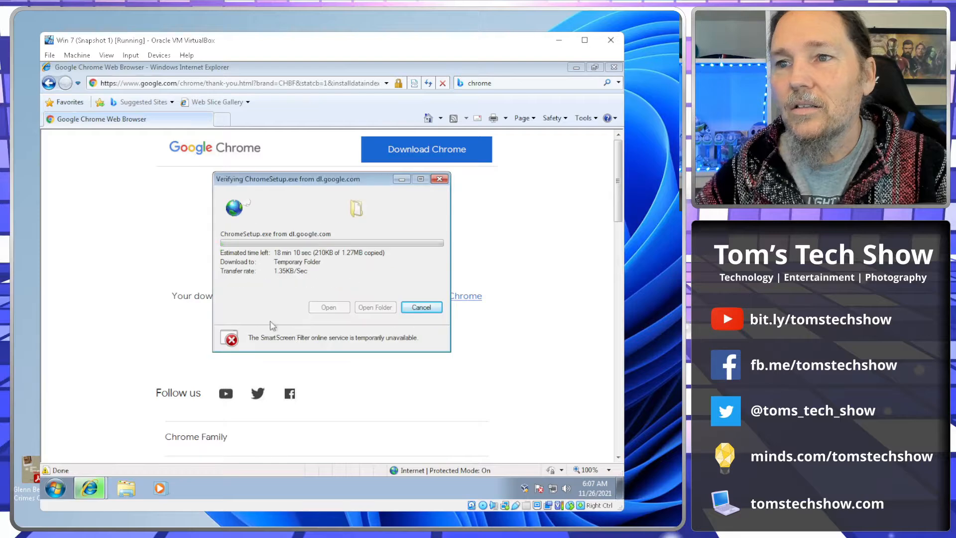
pyautogui.click(374, 252)
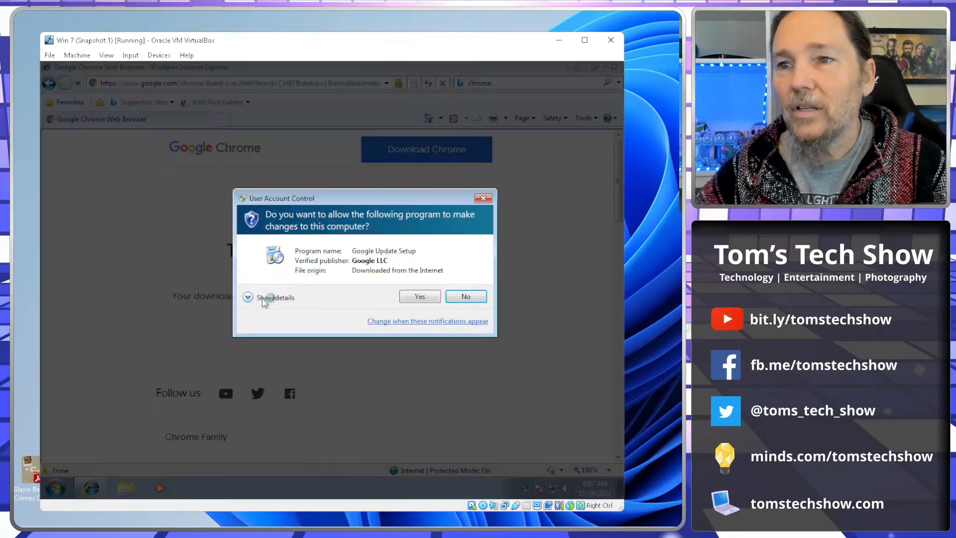
pyautogui.click(423, 299)
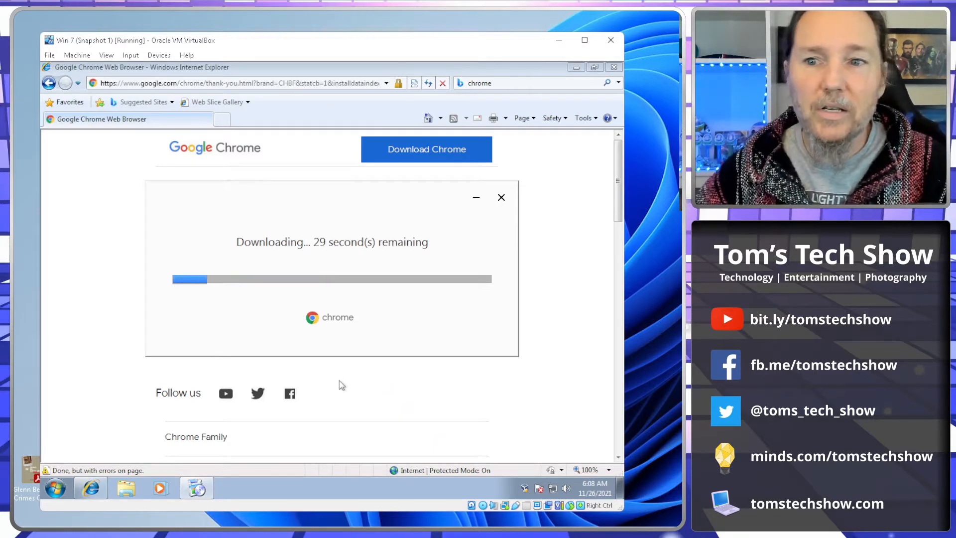
# Step: Open the Computer's system properties in Explorer to review the basic system information, then close both windows
pyautogui.click(126, 488)
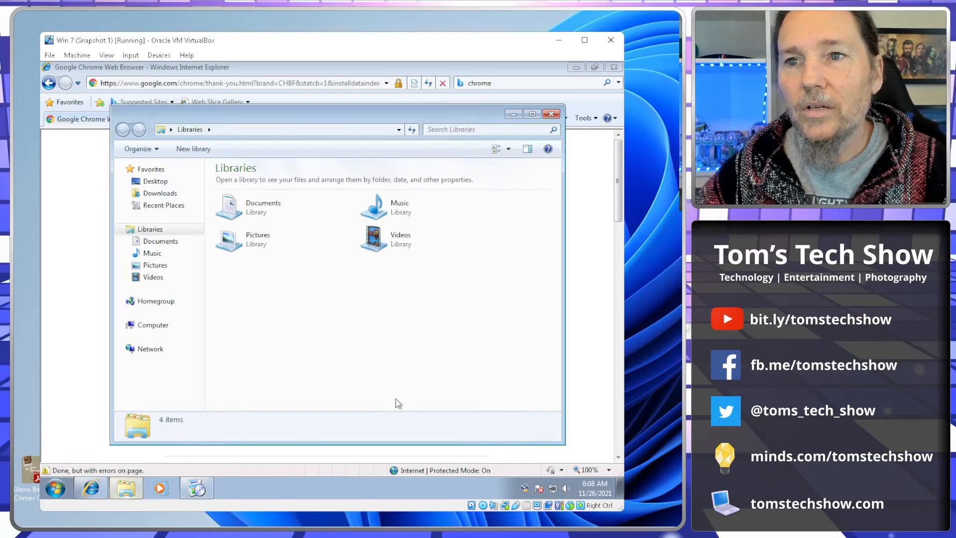
pyautogui.rightClick(153, 327)
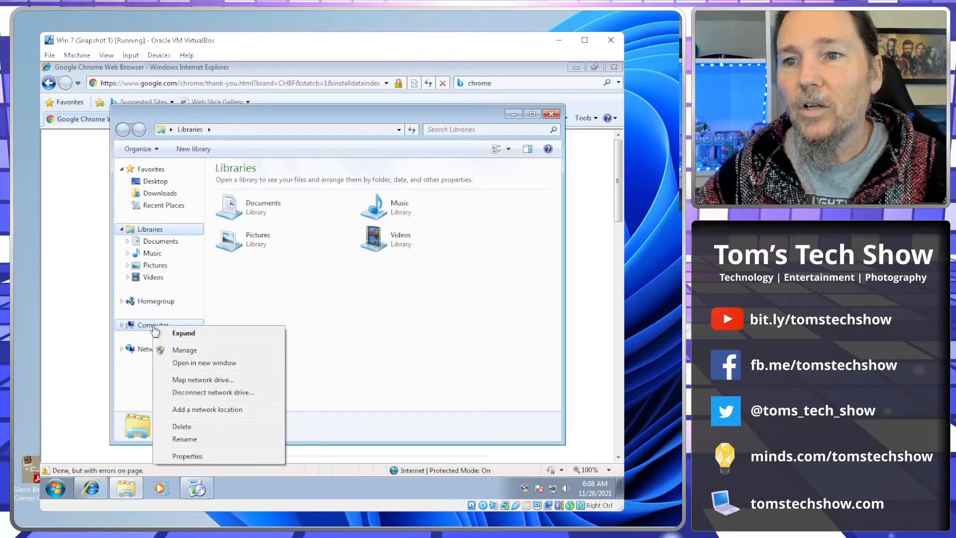
pyautogui.click(185, 456)
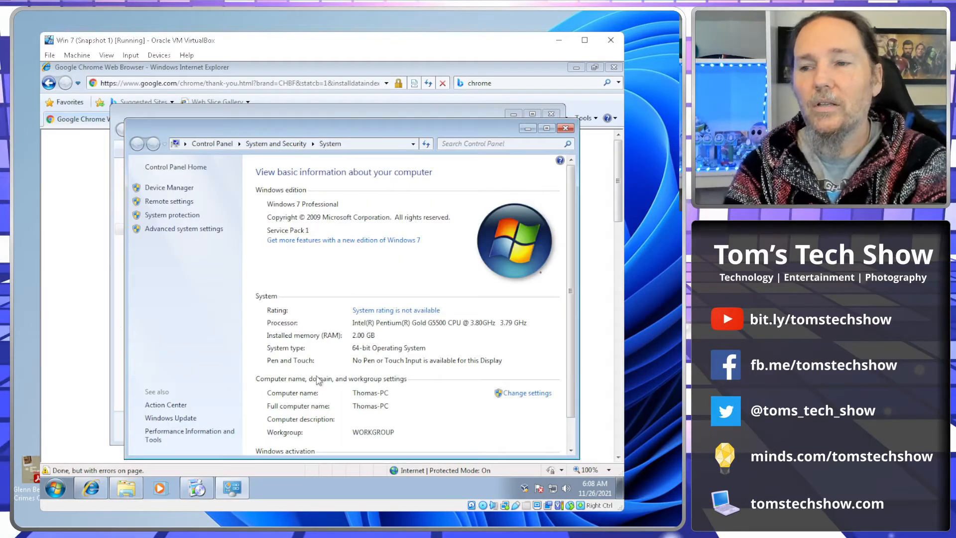
pyautogui.moveTo(238, 130); pyautogui.dragTo(204, 113)
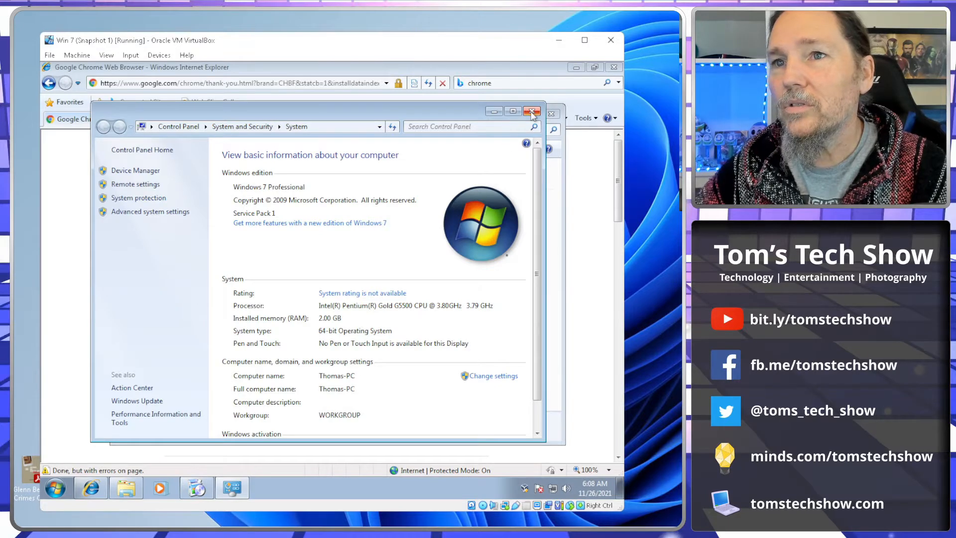
pyautogui.click(531, 112)
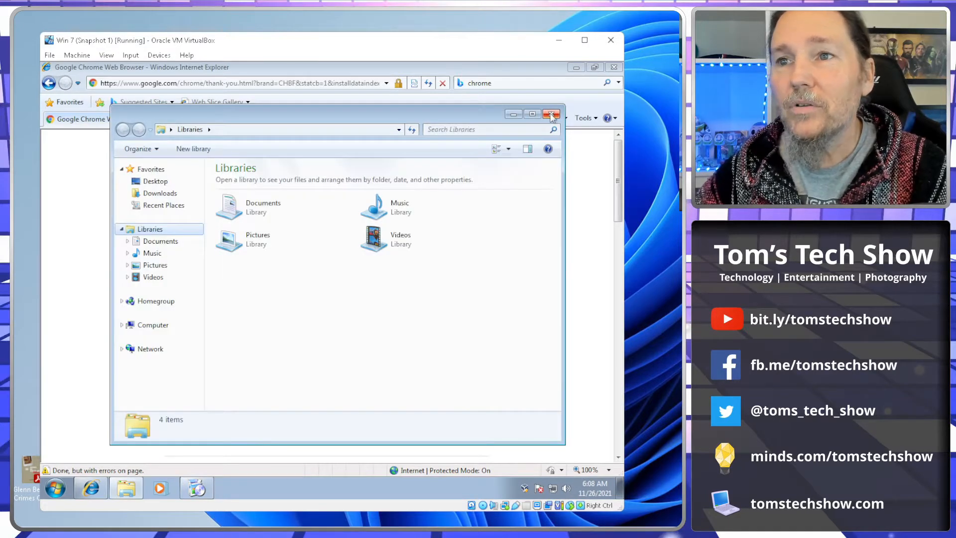
pyautogui.click(551, 114)
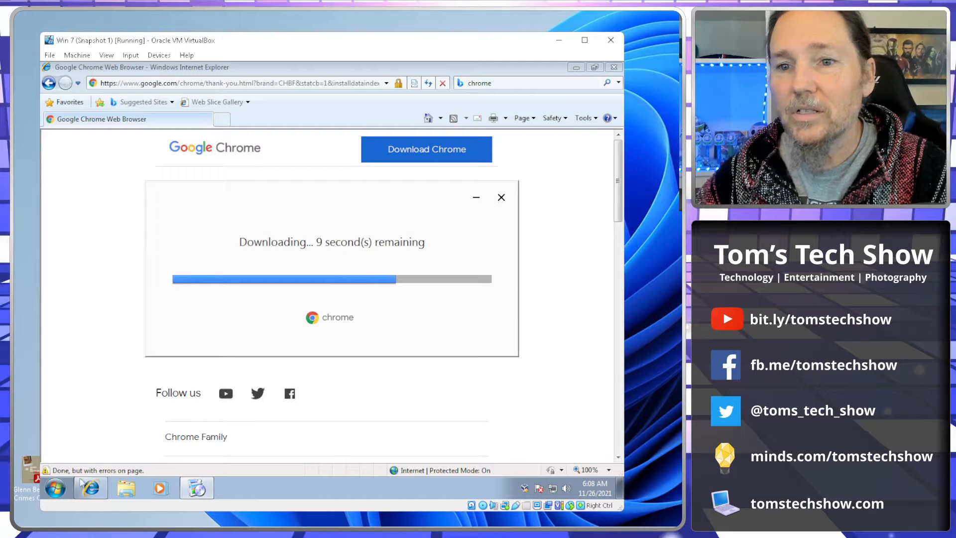
# Step: Minimize the browser and switch the desktop theme to Windows Classic through Personalize
pyautogui.click(55, 488)
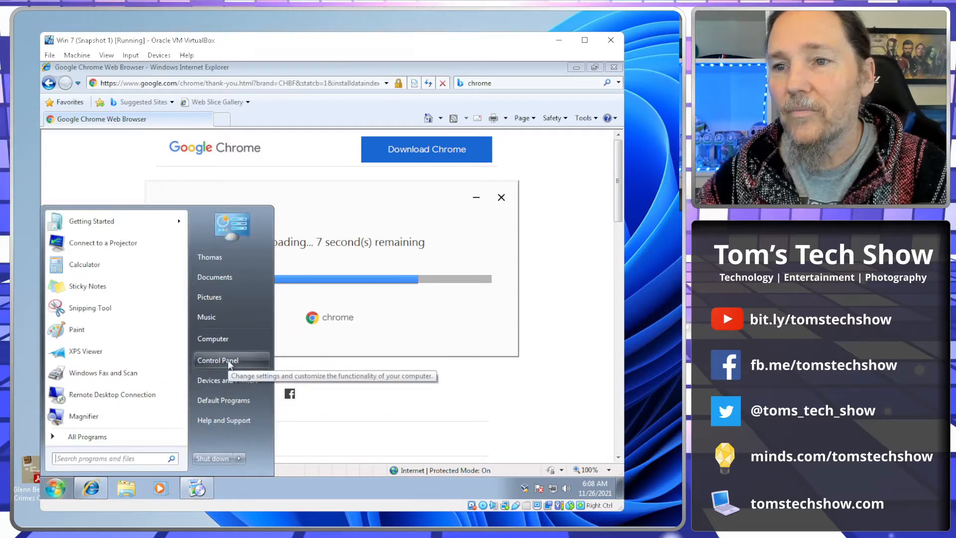
pyautogui.click(571, 67)
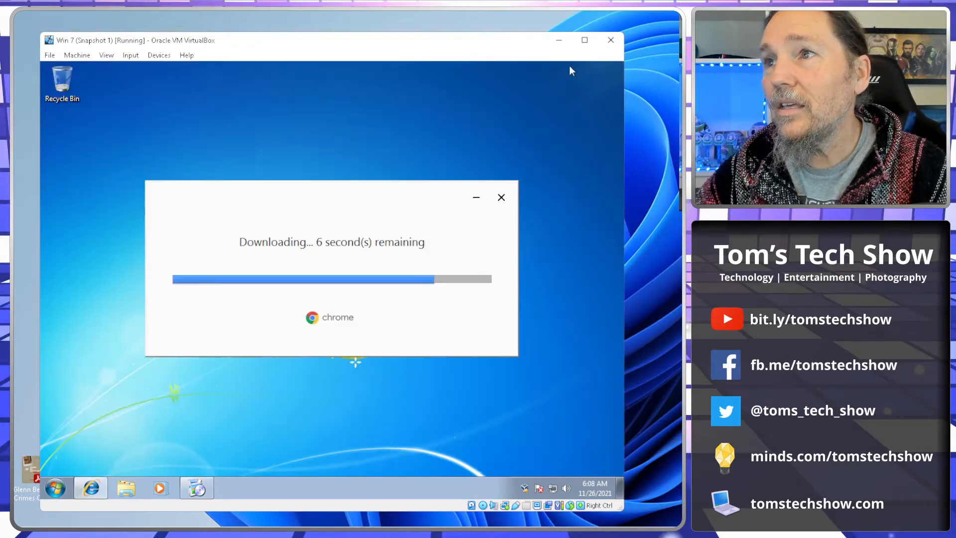
pyautogui.rightClick(462, 100)
pyautogui.click(499, 224)
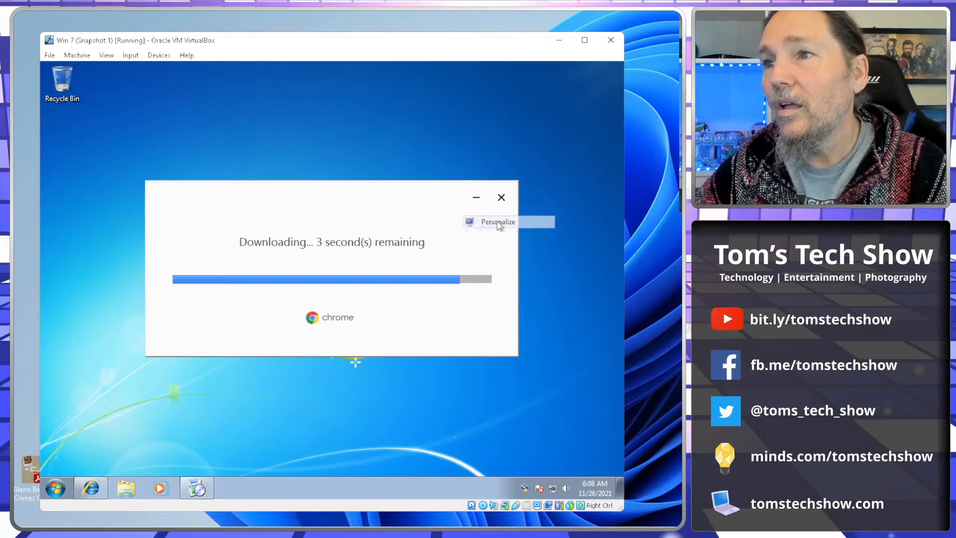
pyautogui.click(345, 308)
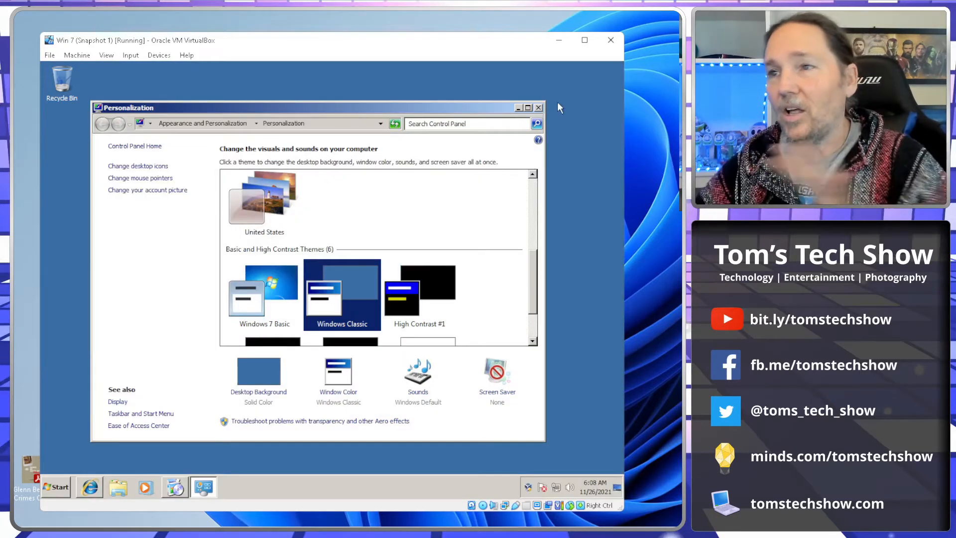
pyautogui.click(538, 108)
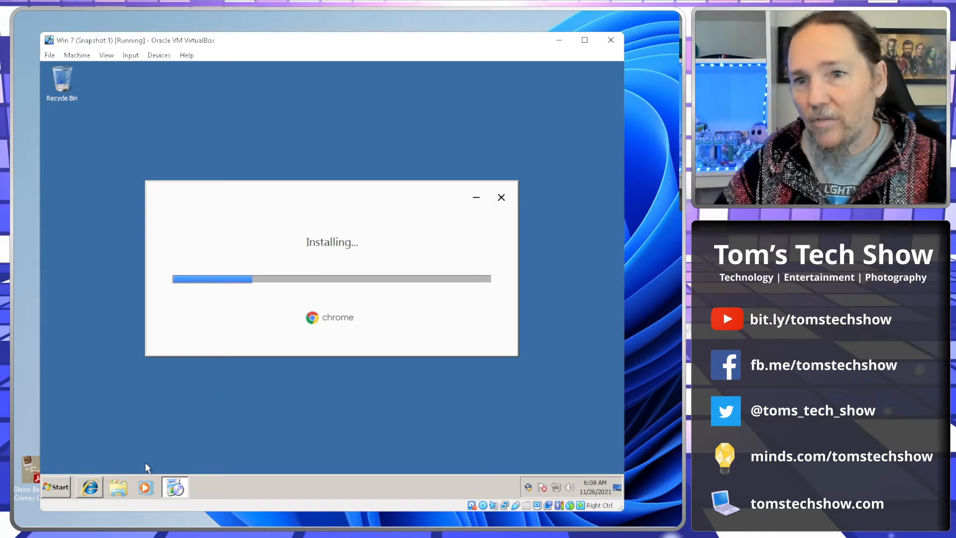
# Step: Open the Computer's System Protection settings, minimize the new Chrome window, and close the dialog
pyautogui.click(108, 488)
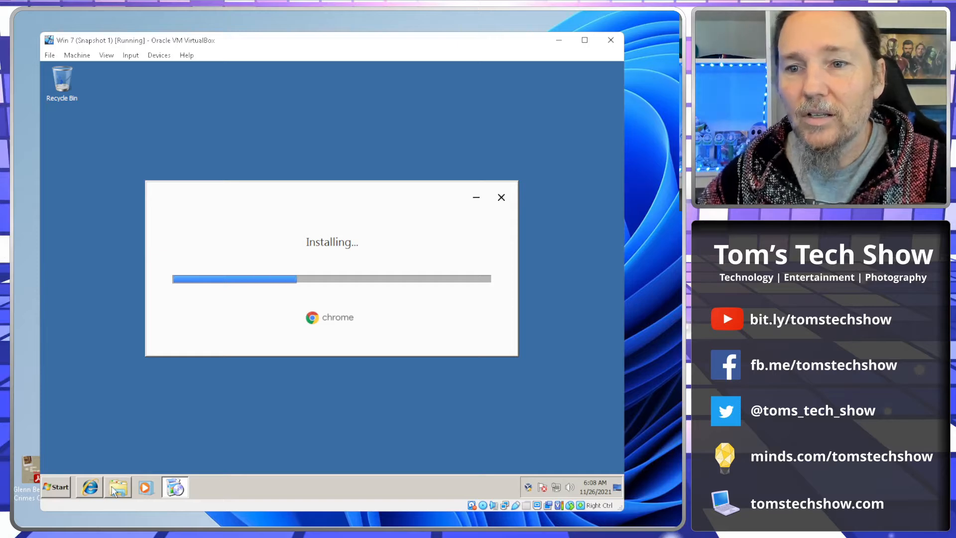
pyautogui.rightClick(148, 305)
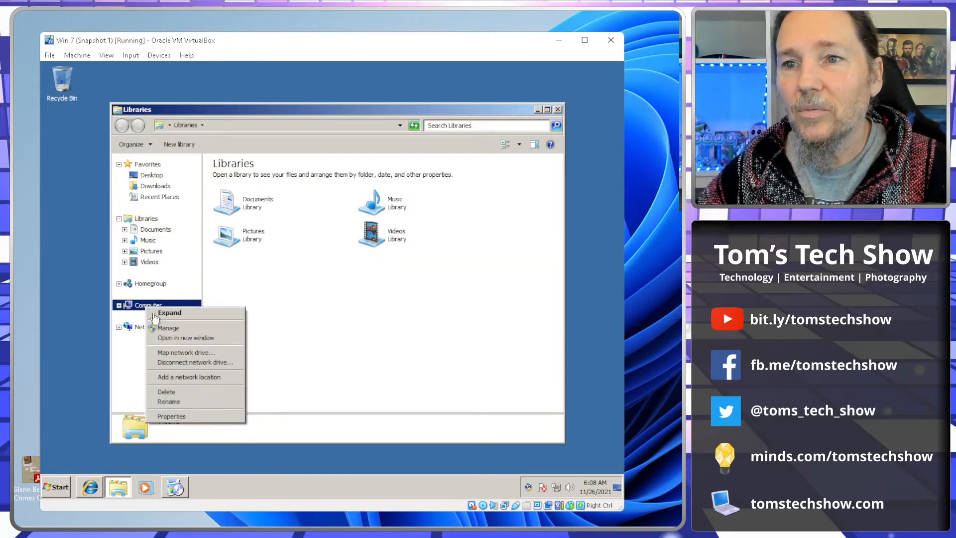
pyautogui.click(182, 415)
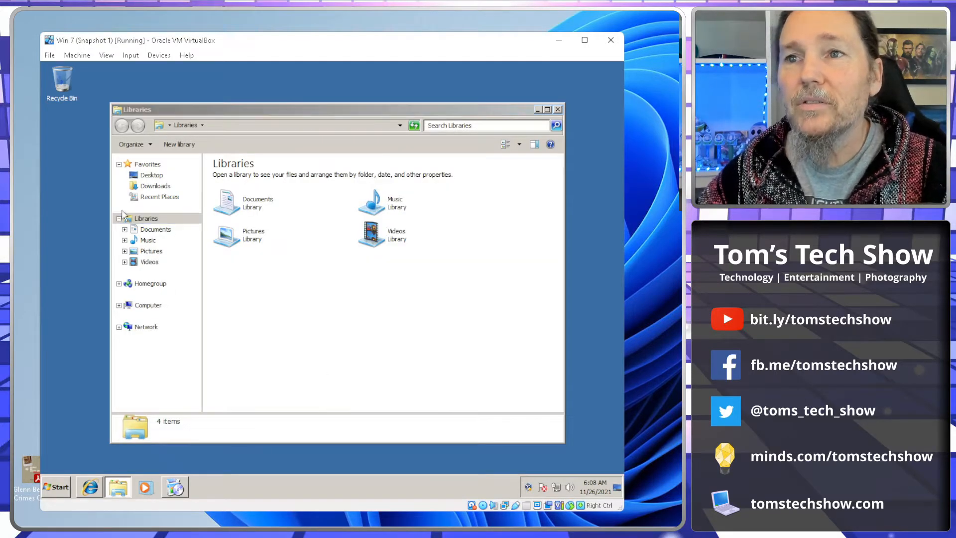
pyautogui.click(133, 195)
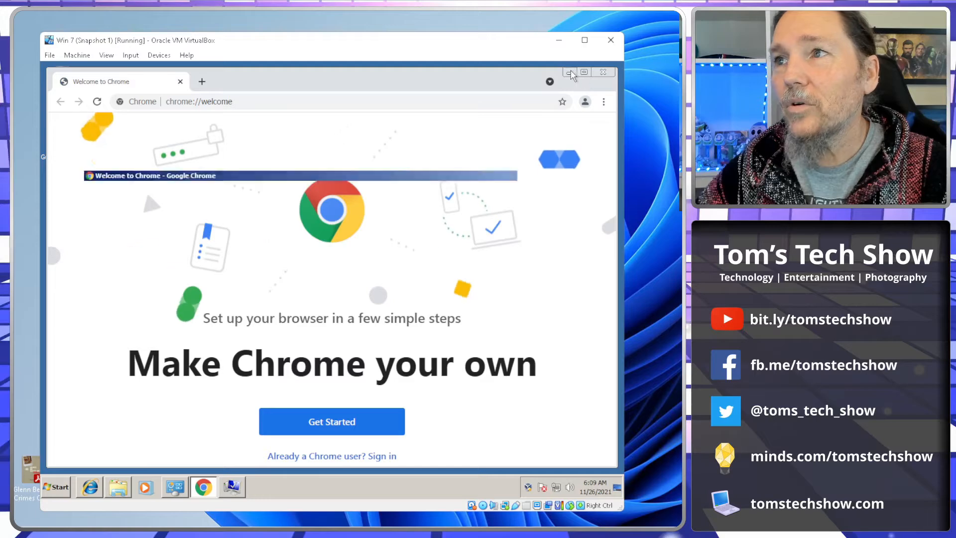
pyautogui.click(570, 73)
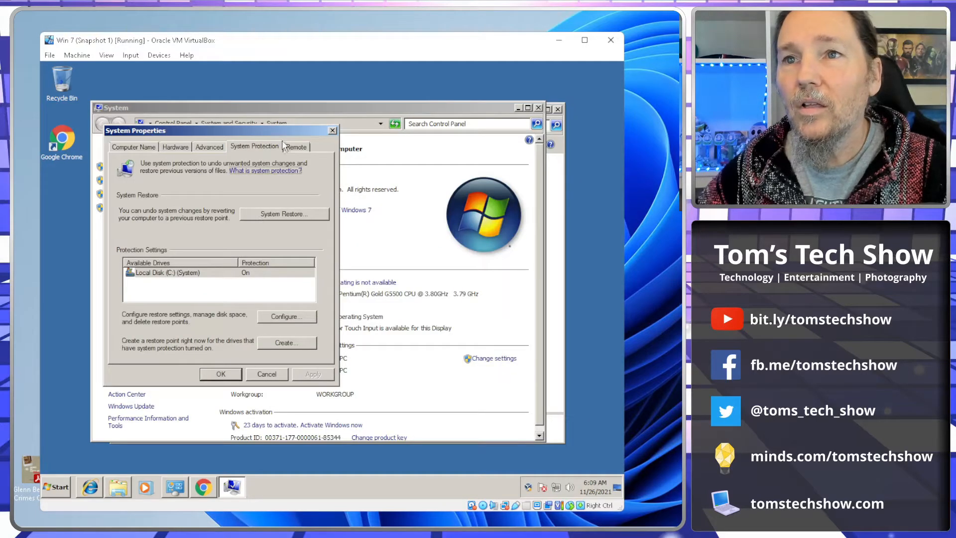
pyautogui.click(333, 130)
# Step: Set the Visual Effects performance option to Adjust for best performance, apply it and close System Properties
pyautogui.click(124, 208)
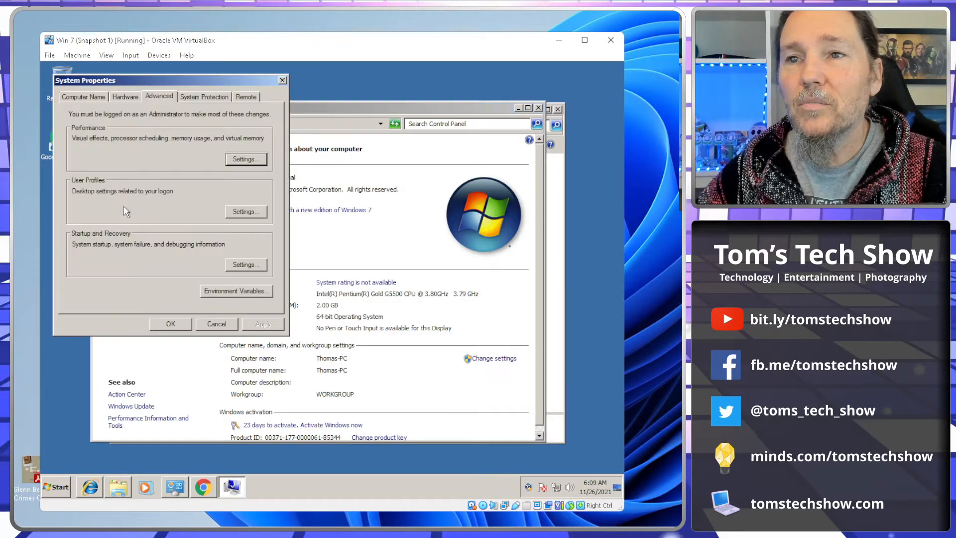
pyautogui.click(235, 157)
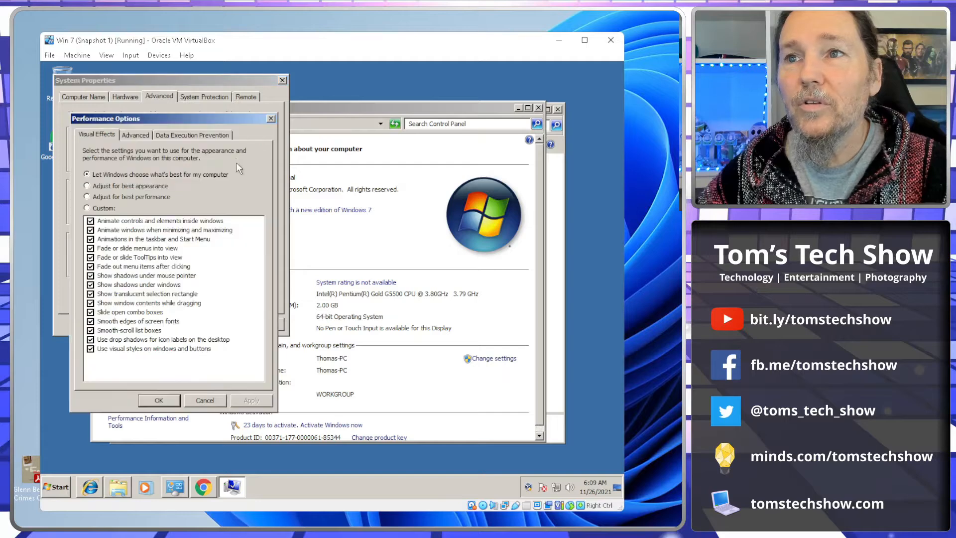
pyautogui.click(87, 197)
pyautogui.click(252, 400)
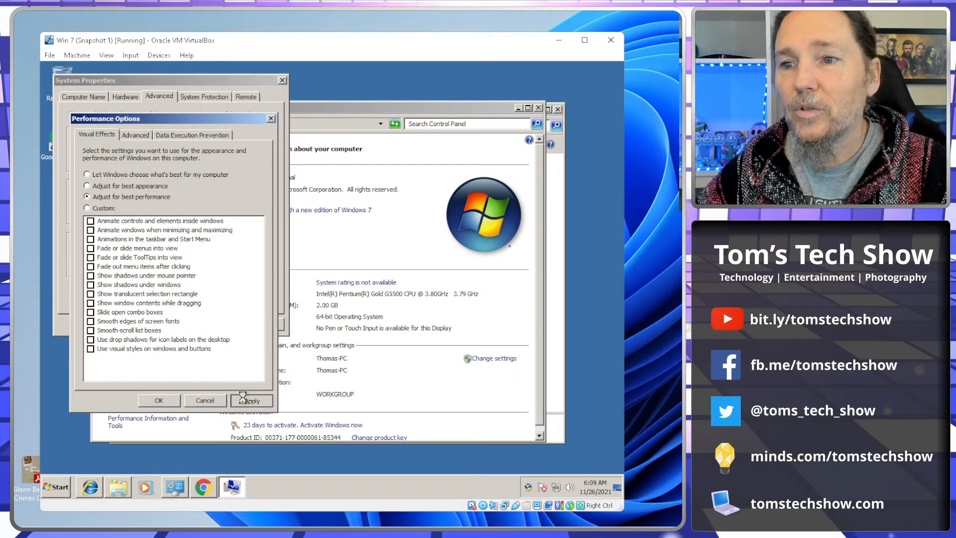
pyautogui.click(158, 401)
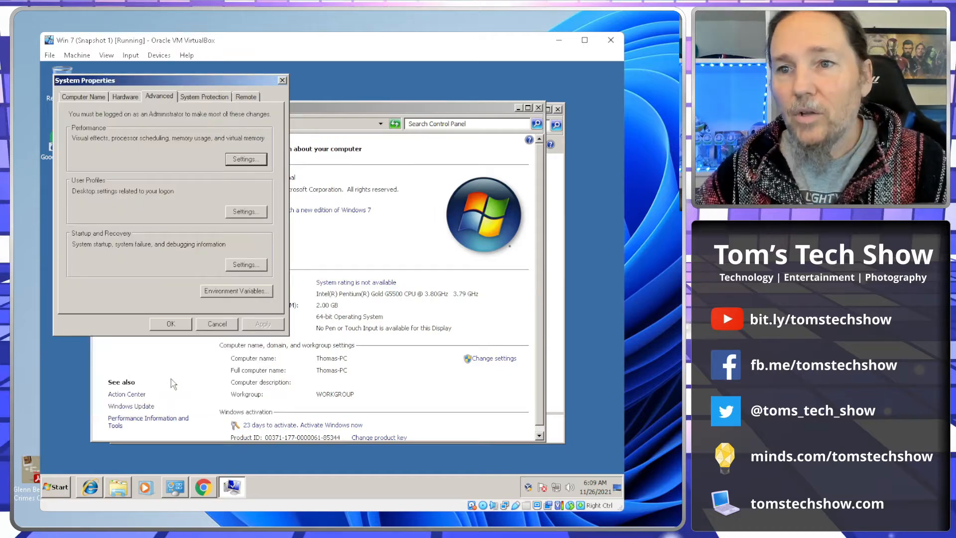
pyautogui.click(171, 324)
# Step: Dismiss the Start menu and close the System window
pyautogui.click(56, 486)
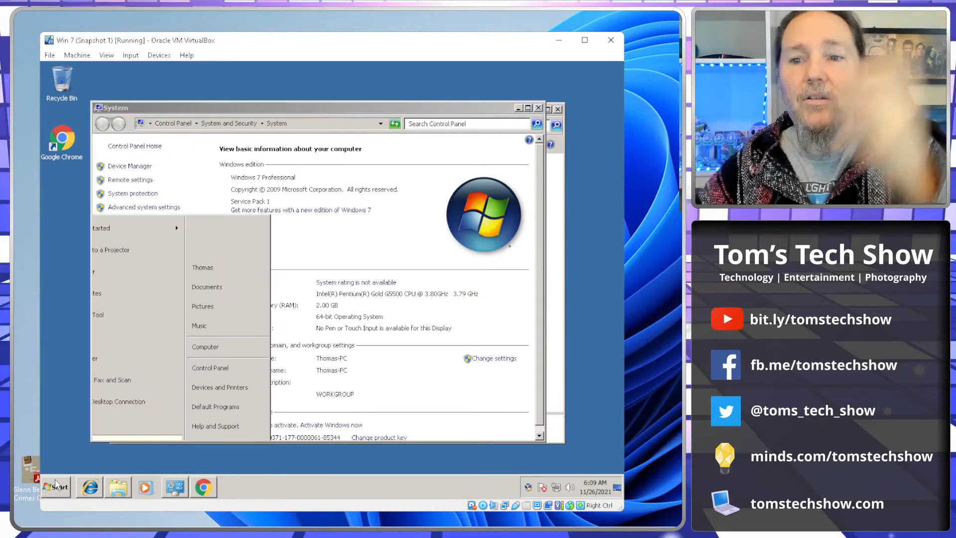
pyautogui.click(539, 108)
pyautogui.click(558, 109)
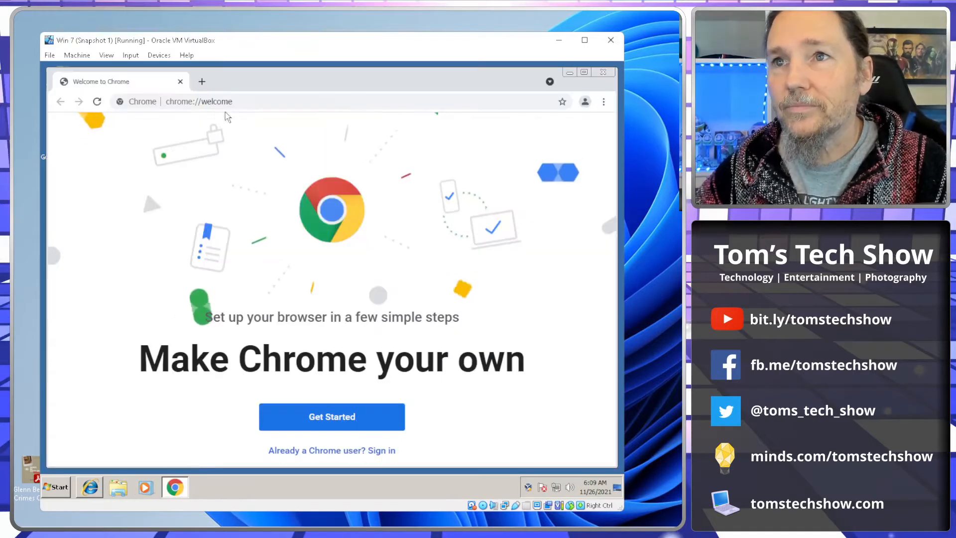
pyautogui.click(249, 102)
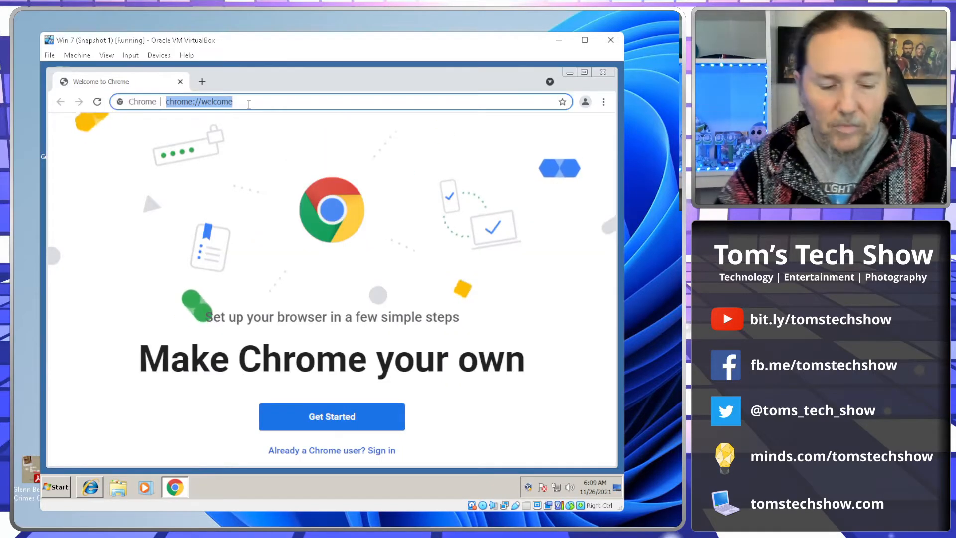
pyautogui.write('www.tom')
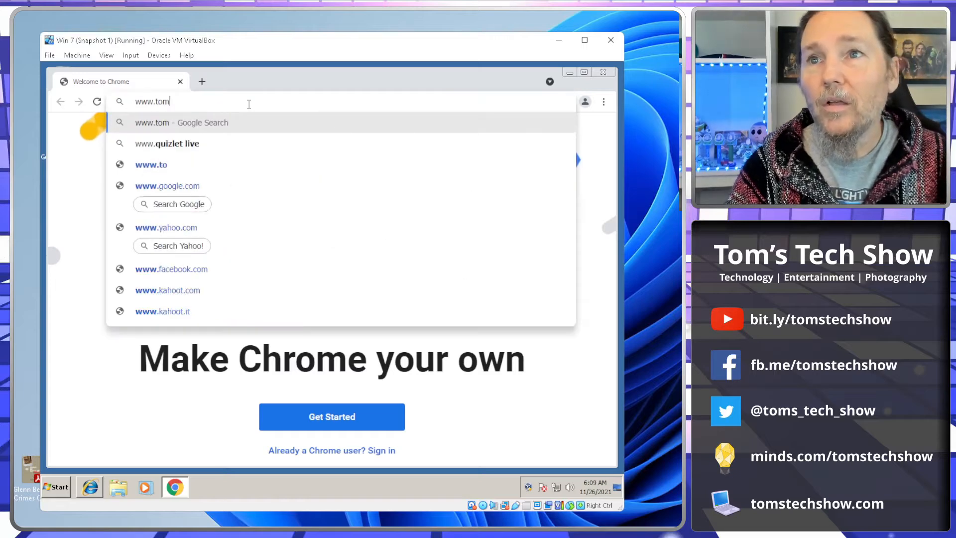
pyautogui.write('stechshow')
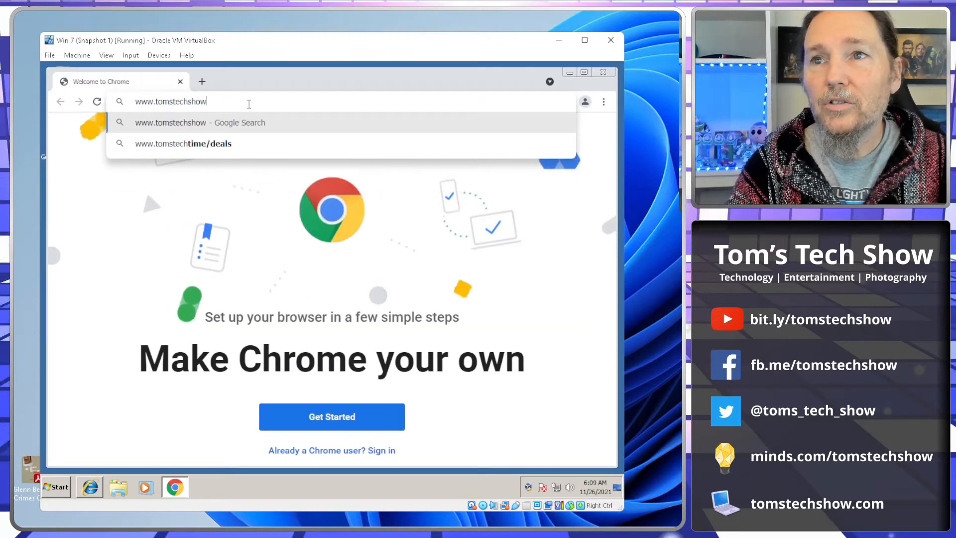
pyautogui.write('.com')
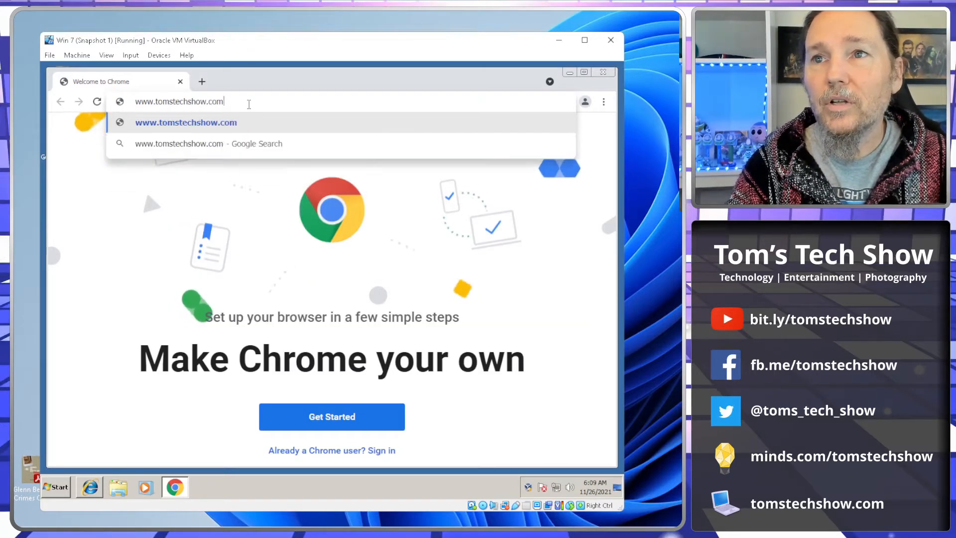
pyautogui.write('/win7')
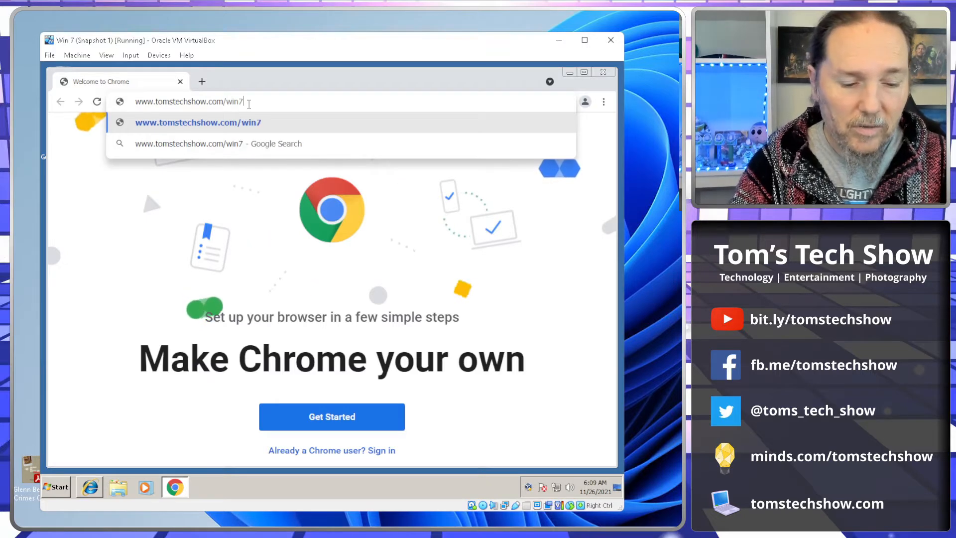
pyautogui.write('fix.h')
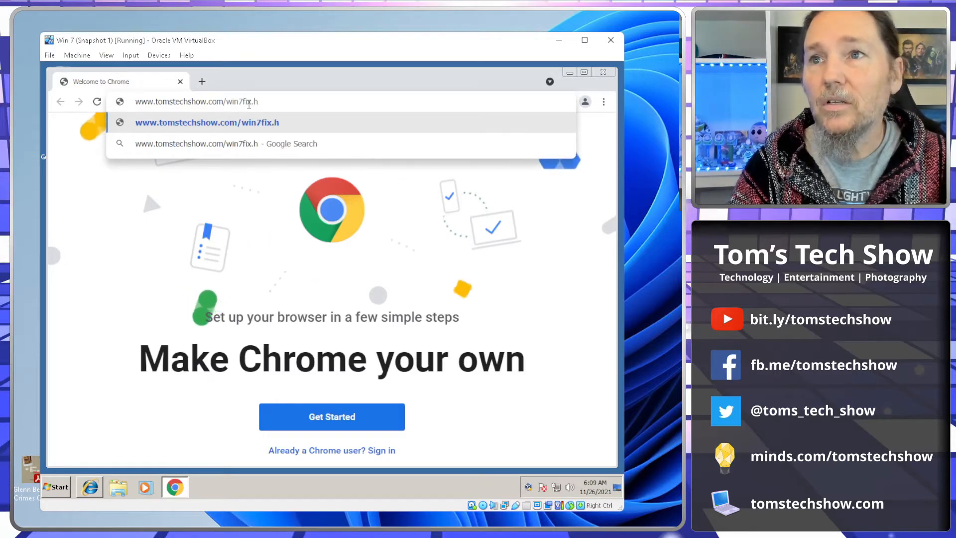
pyautogui.write('tml')
pyautogui.press('Return')
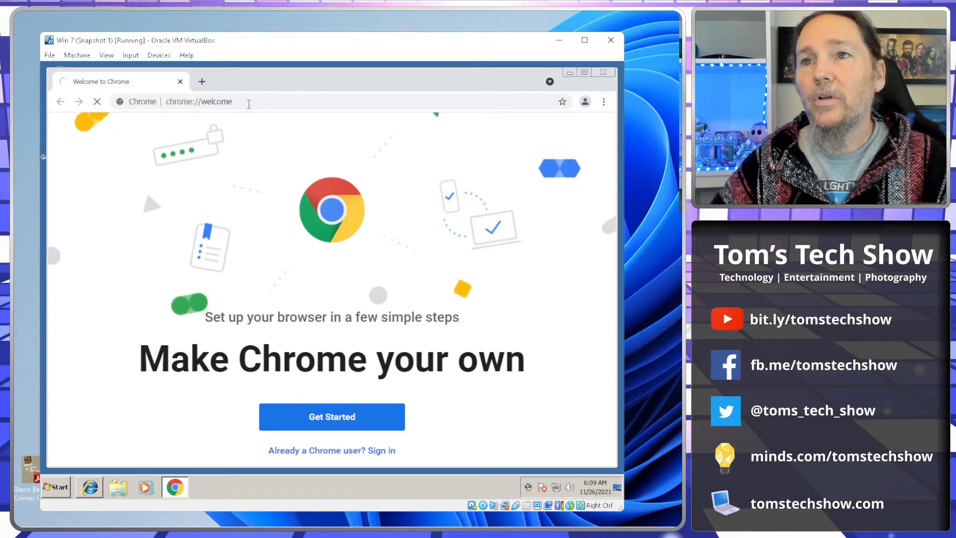
# Step: Bypass the certificate privacy warning through the advanced options and proceed to the site
pyautogui.click(191, 393)
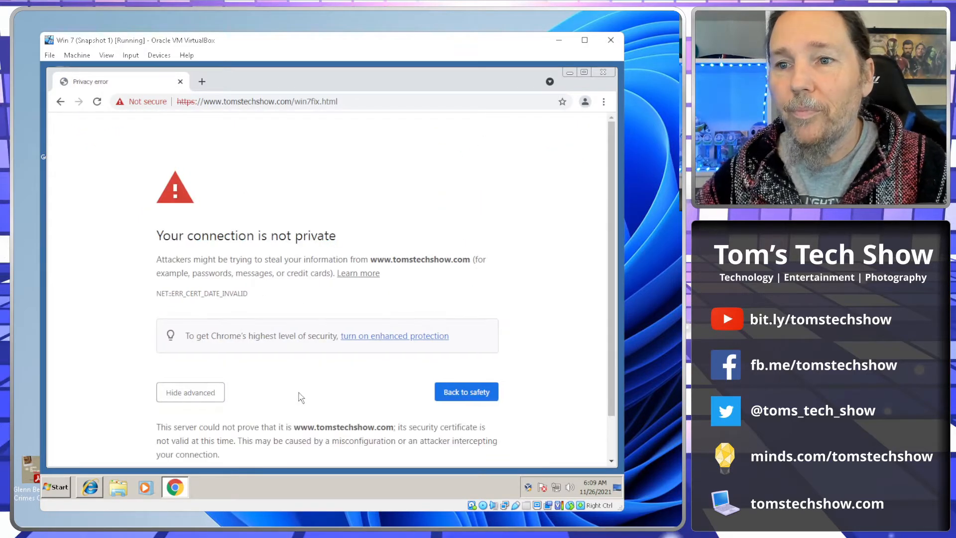
pyautogui.scroll(-1, 302, 397)
pyautogui.click(257, 432)
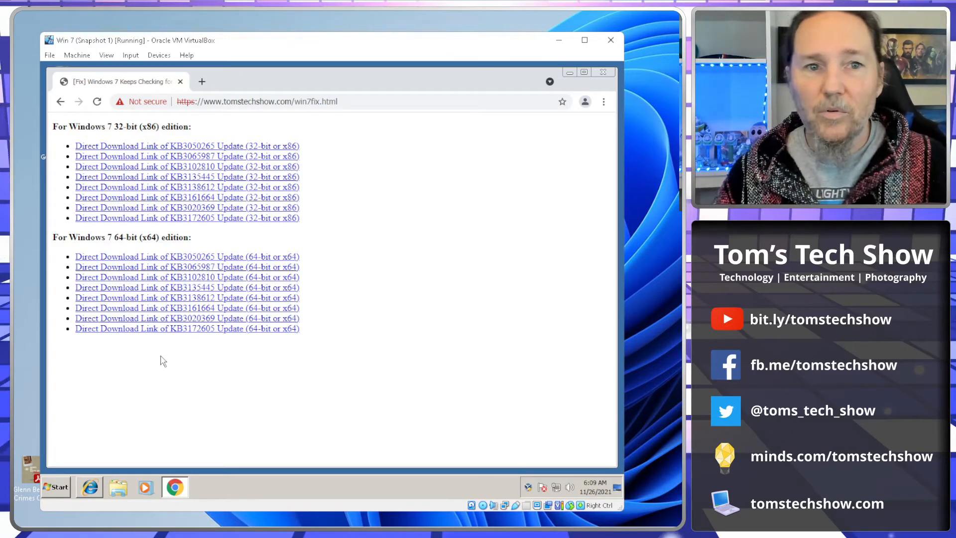
# Step: Download and install the 64-bit KB3050265 update, confirming the standalone installer
pyautogui.click(182, 258)
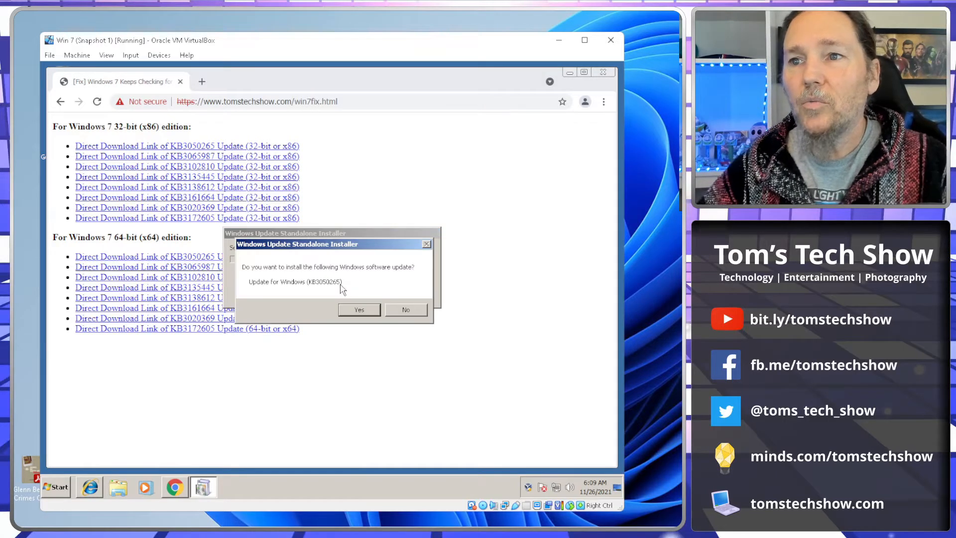
pyautogui.click(360, 310)
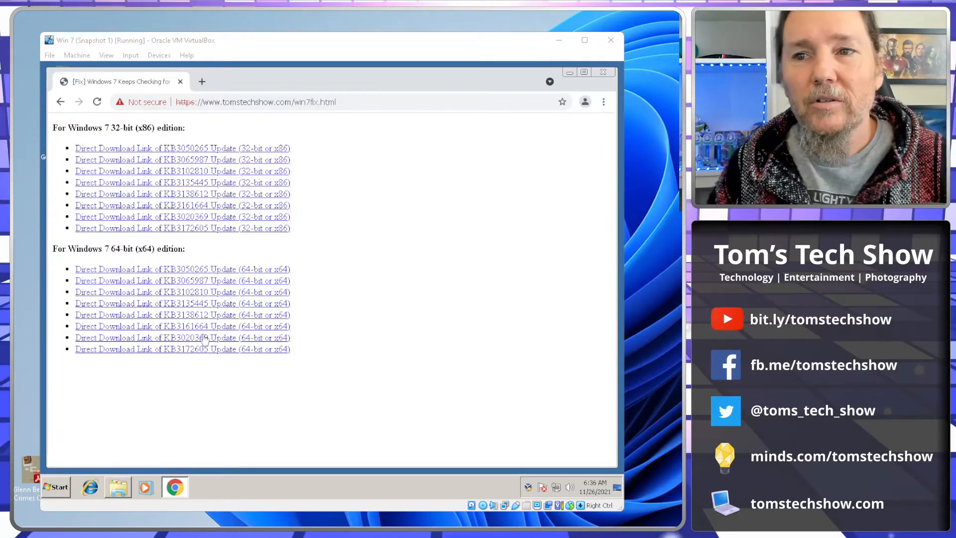
# Step: Download and run the 64-bit KB3172605 update package, install it and restart the virtual machine
pyautogui.click(182, 350)
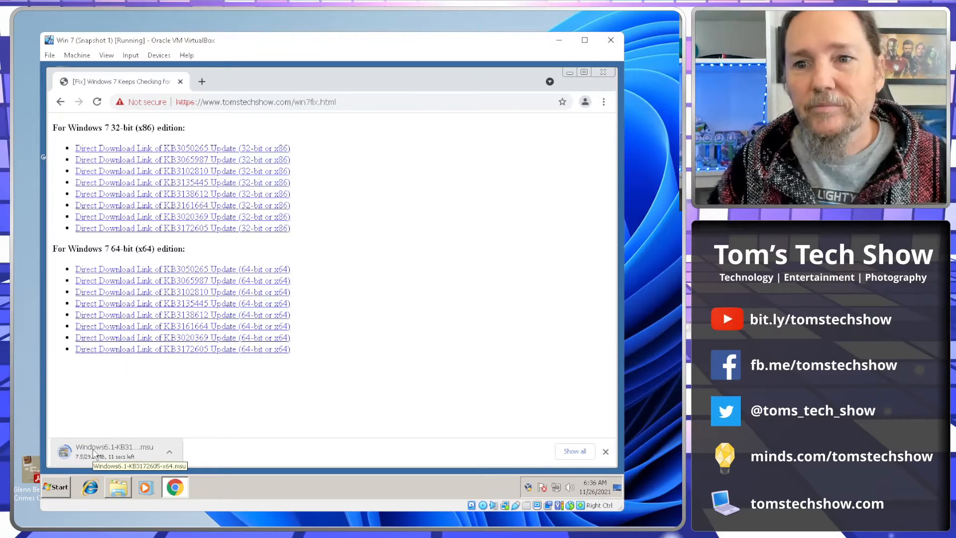
pyautogui.click(118, 487)
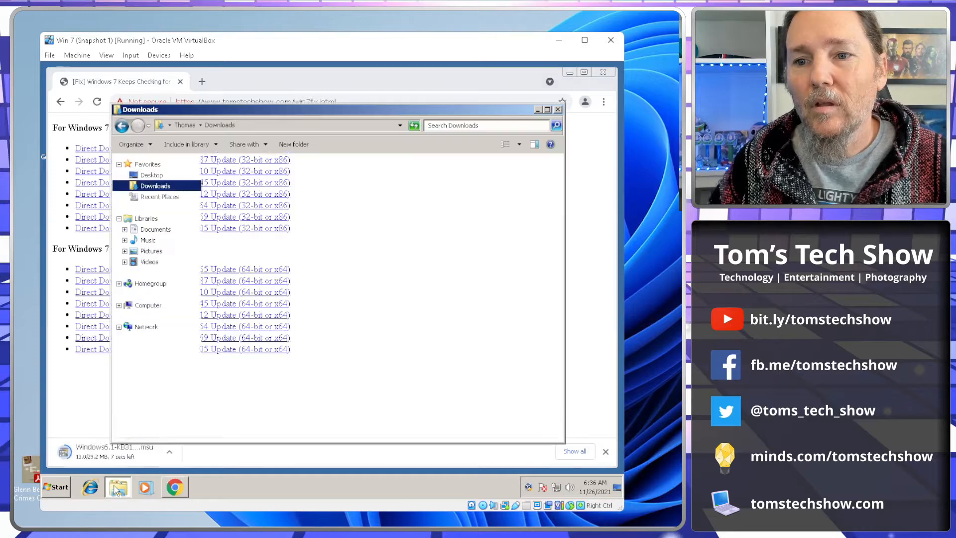
pyautogui.click(78, 403)
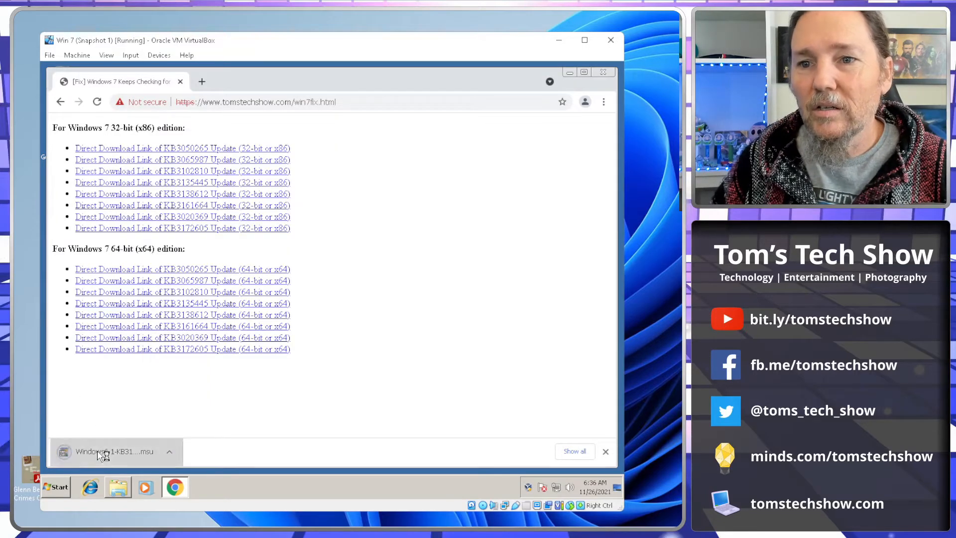
pyautogui.click(103, 455)
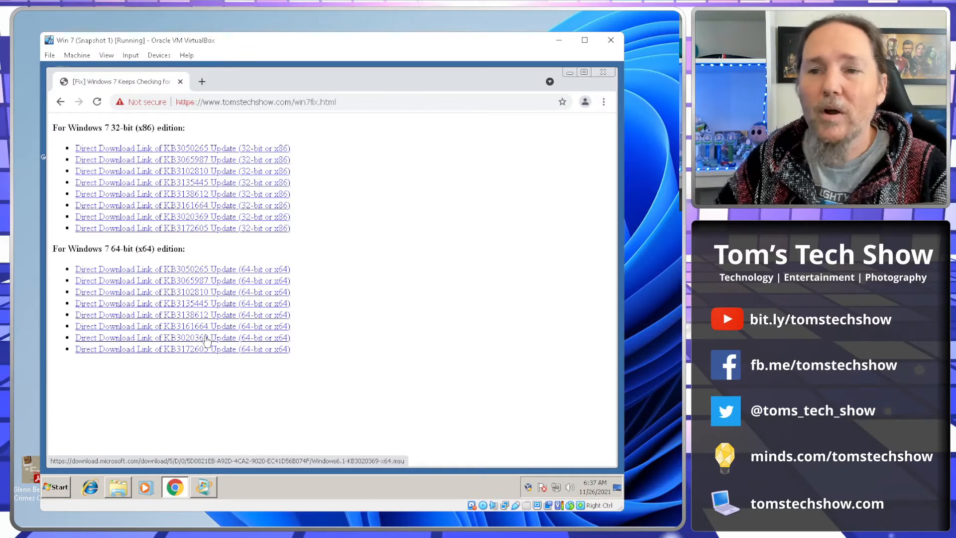
pyautogui.click(204, 488)
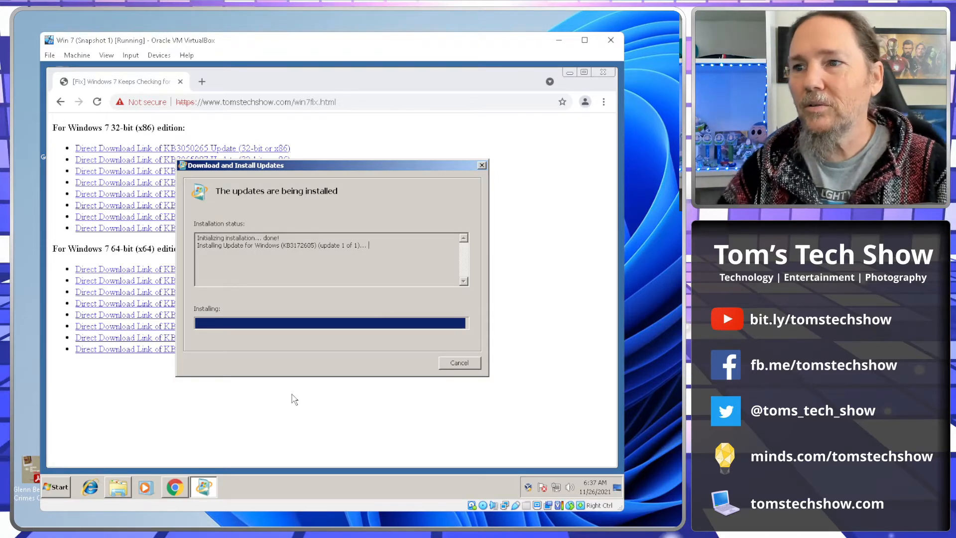
pyautogui.click(400, 362)
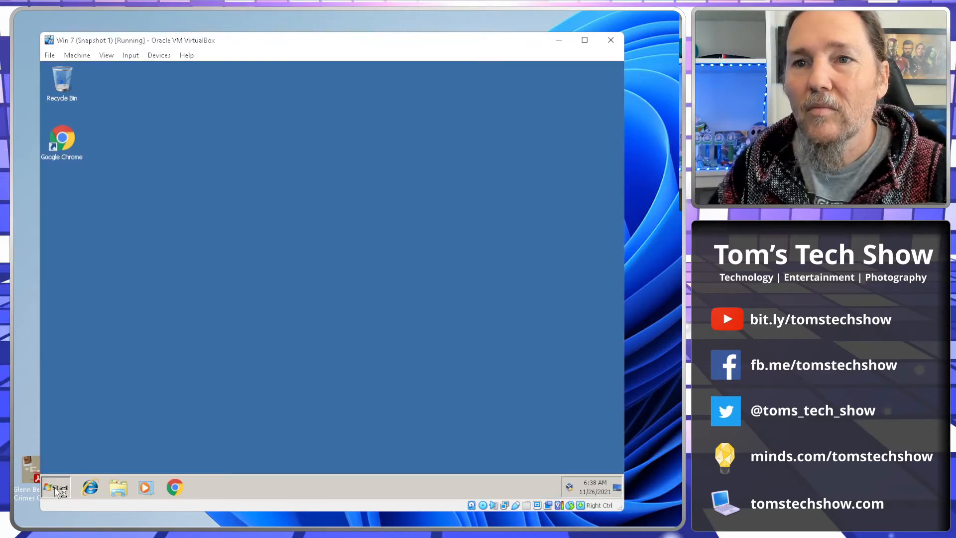
# Step: Open Windows Update from the Start menu's program list and check for updates
pyautogui.click(56, 488)
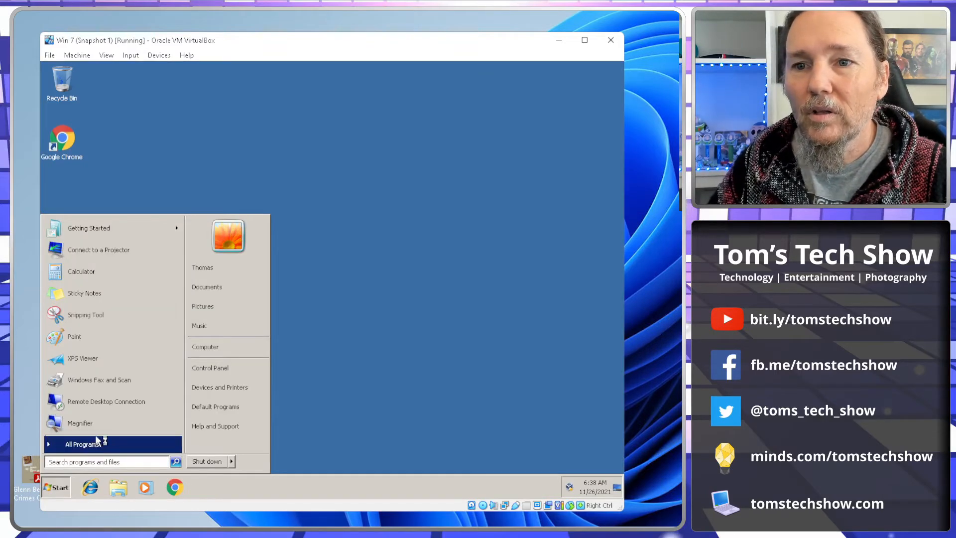
pyautogui.click(97, 440)
pyautogui.click(84, 326)
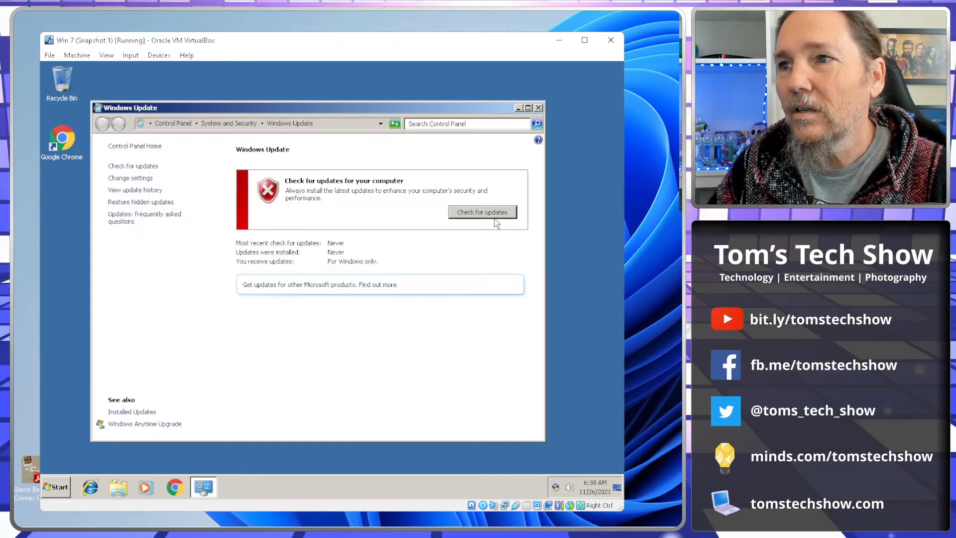
pyautogui.click(495, 217)
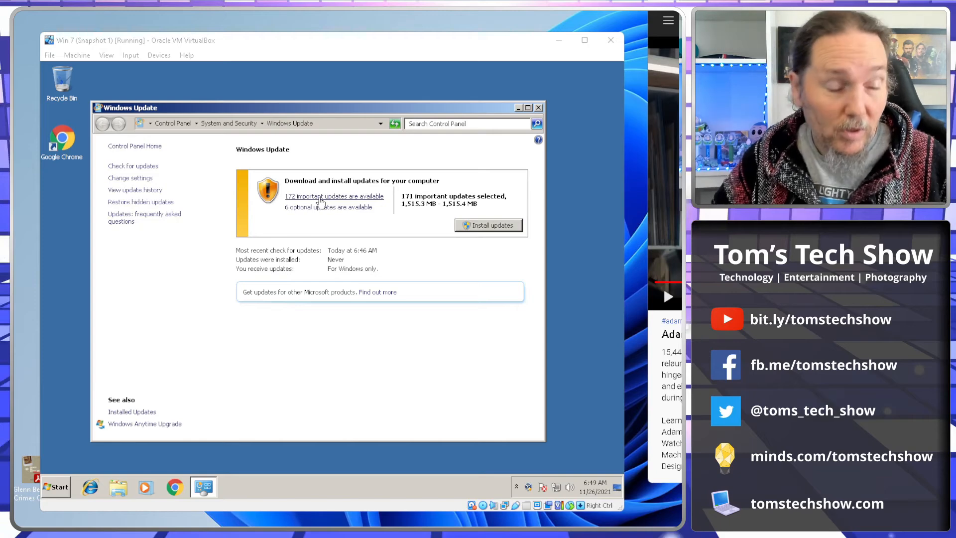
# Step: Open the list of available important updates and scroll through the selected items
pyautogui.click(320, 199)
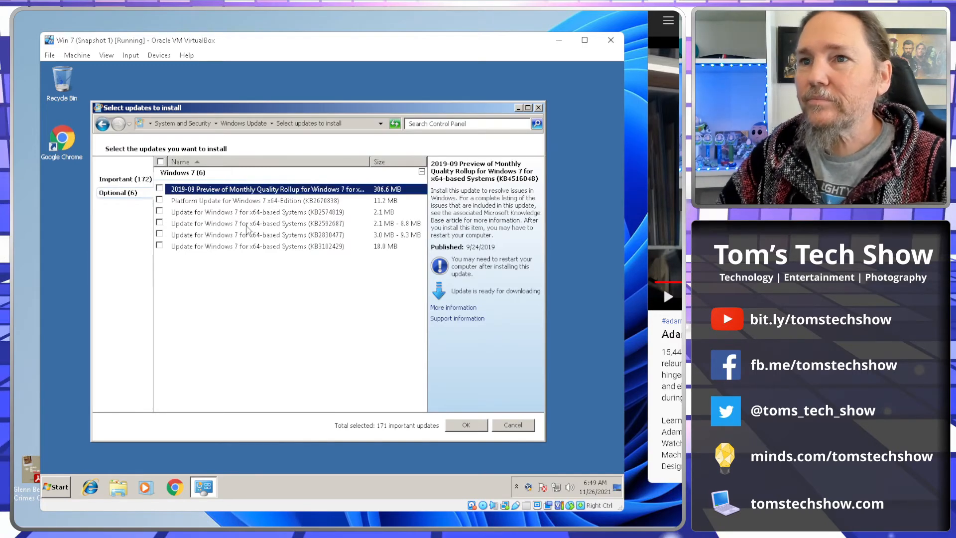
pyautogui.click(127, 181)
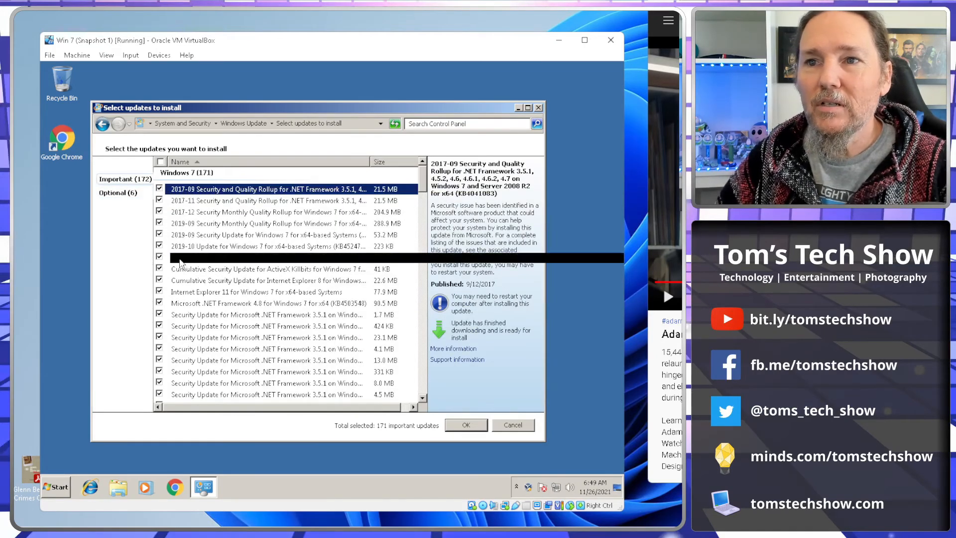
pyautogui.click(205, 259)
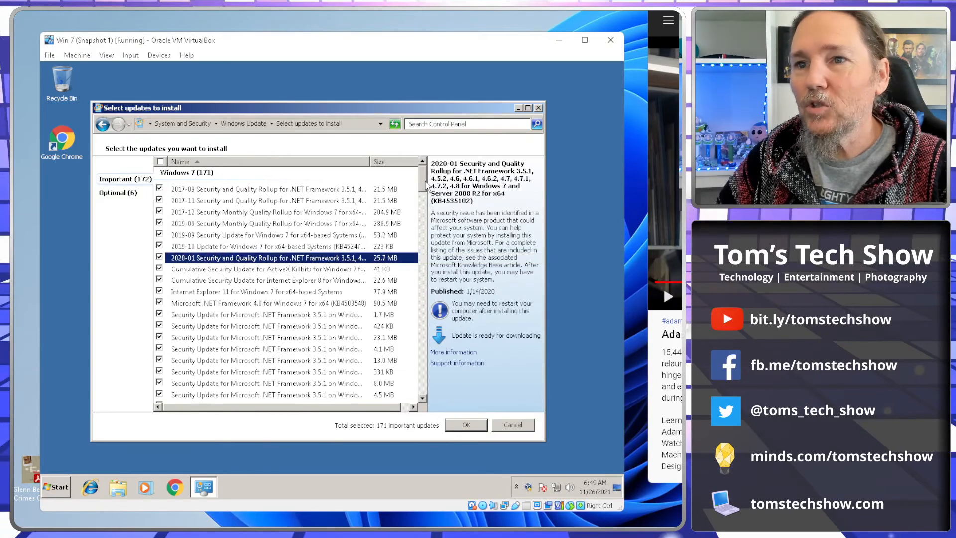
pyautogui.moveTo(424, 186); pyautogui.dragTo(424, 194)
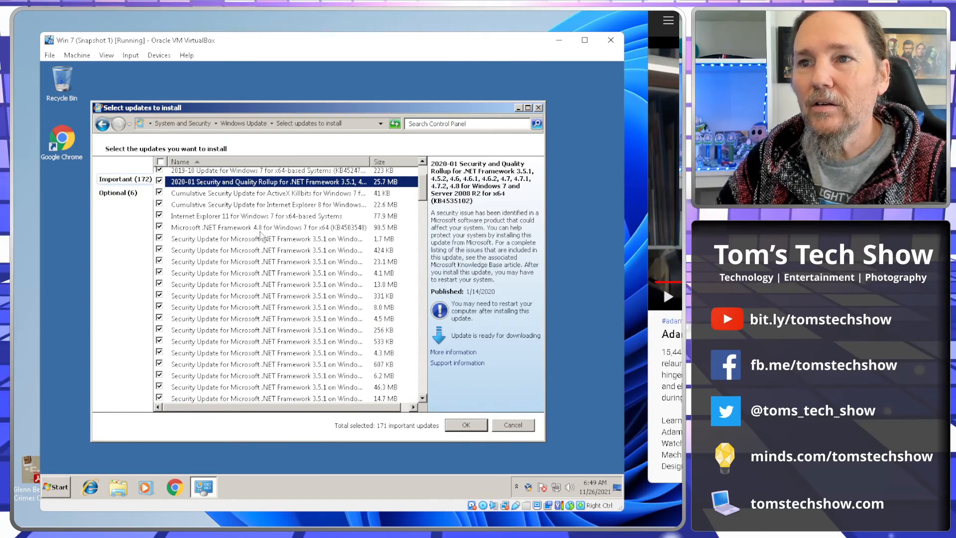
pyautogui.moveTo(423, 190); pyautogui.dragTo(424, 386)
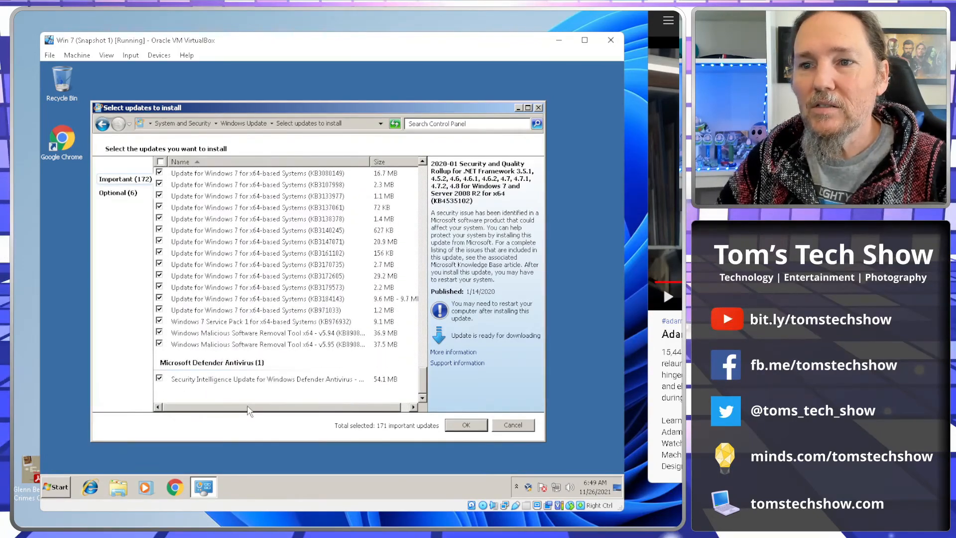